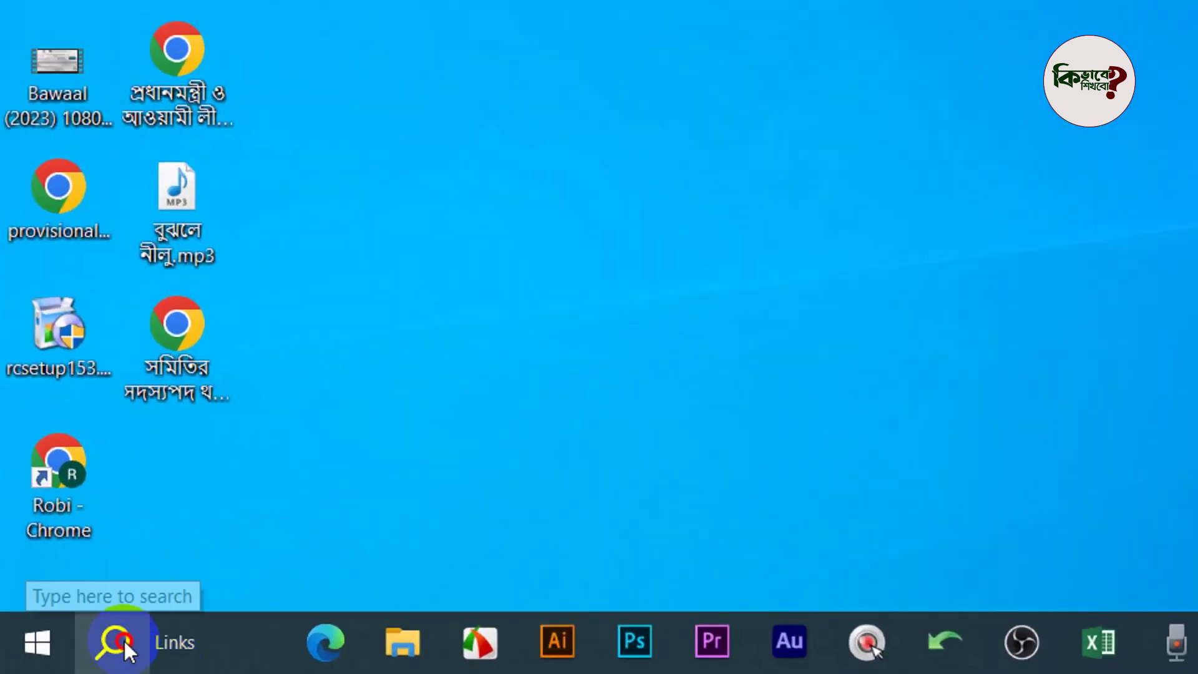
Launch Registry Editor from a Start search for 'reg' and collapse the tree to the top-level hives
left_click(58, 658)
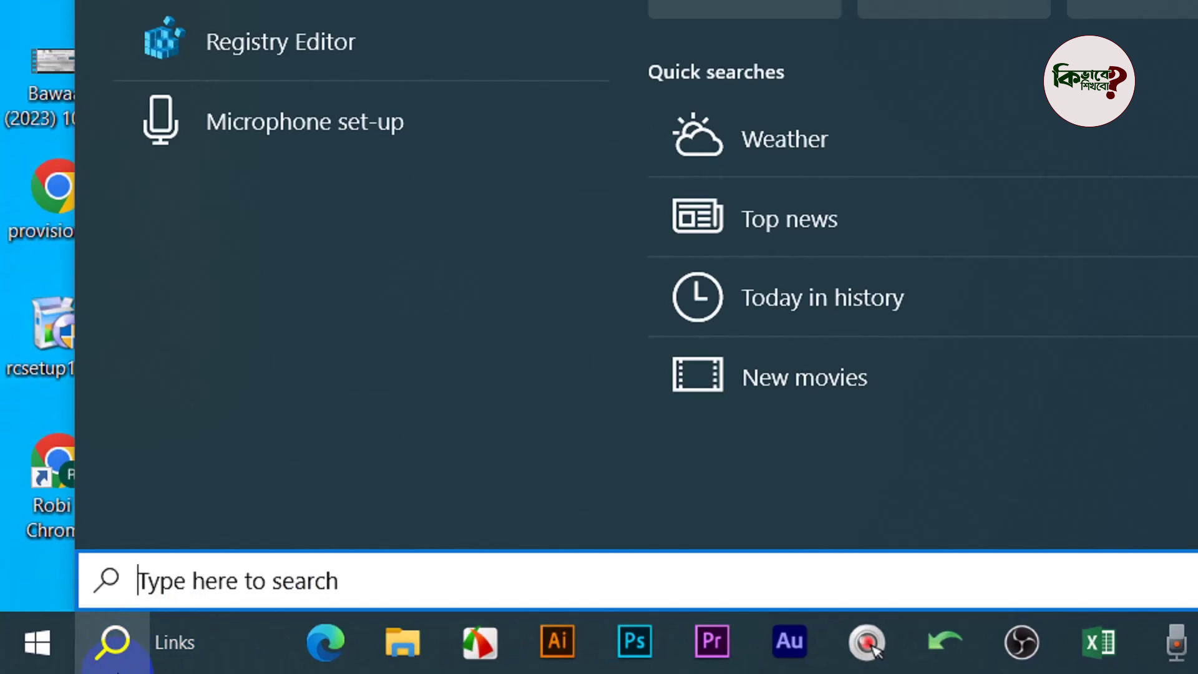
type("reg")
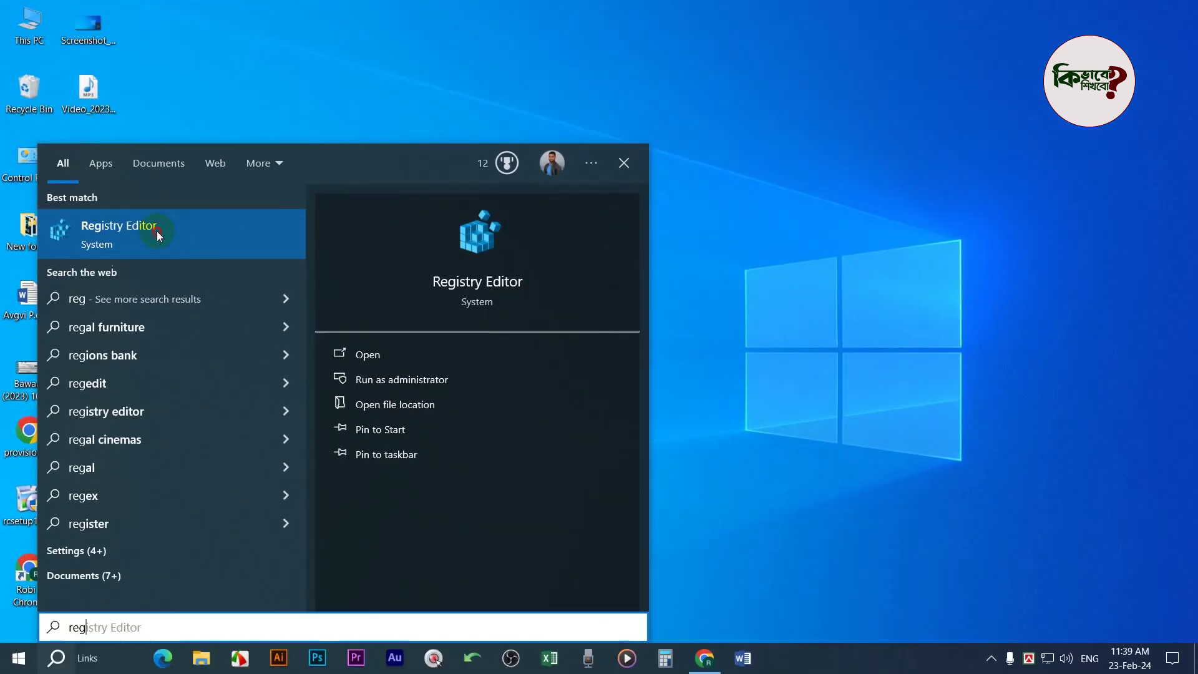
left_click(156, 232)
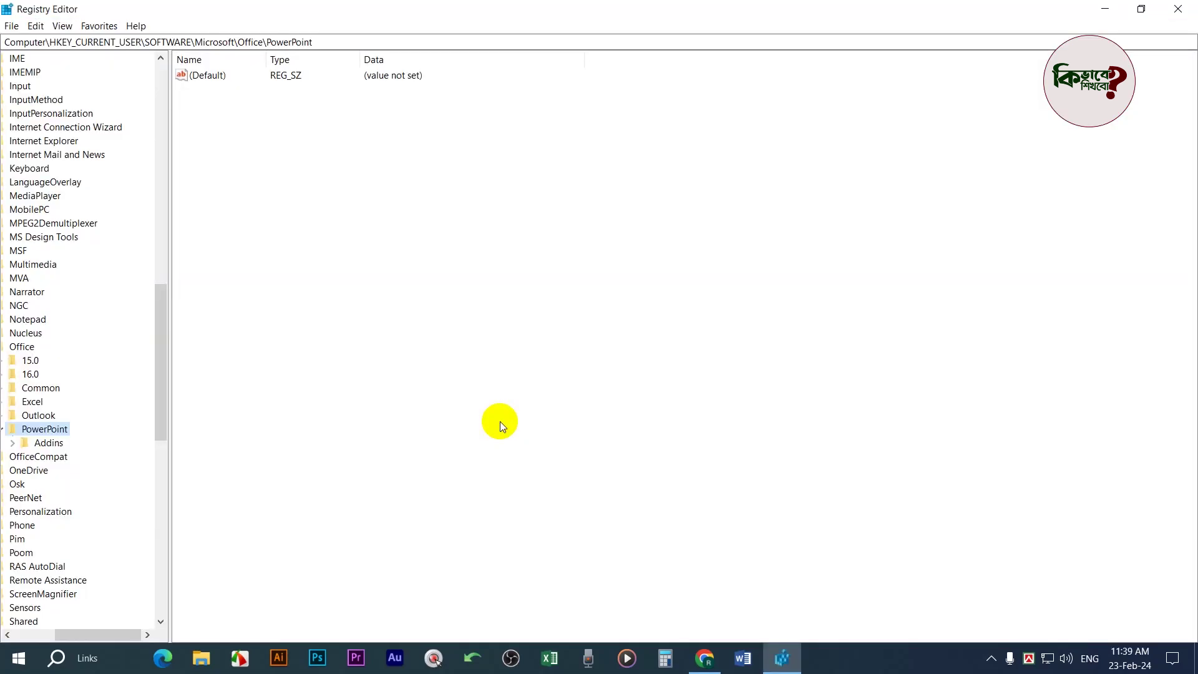
key("Left")
key("Left")
key("Left")
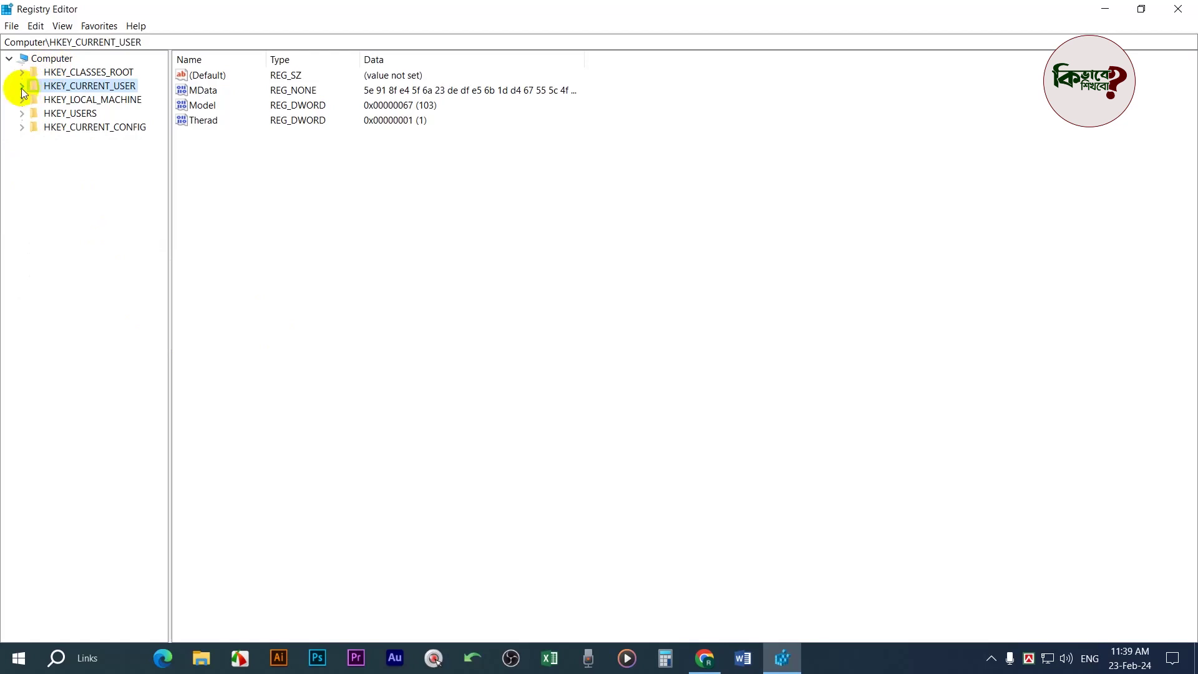
Expand HKEY_CURRENT_USER\SOFTWARE\Microsoft\Office\16.0 and select its Word subkey
left_click(21, 86)
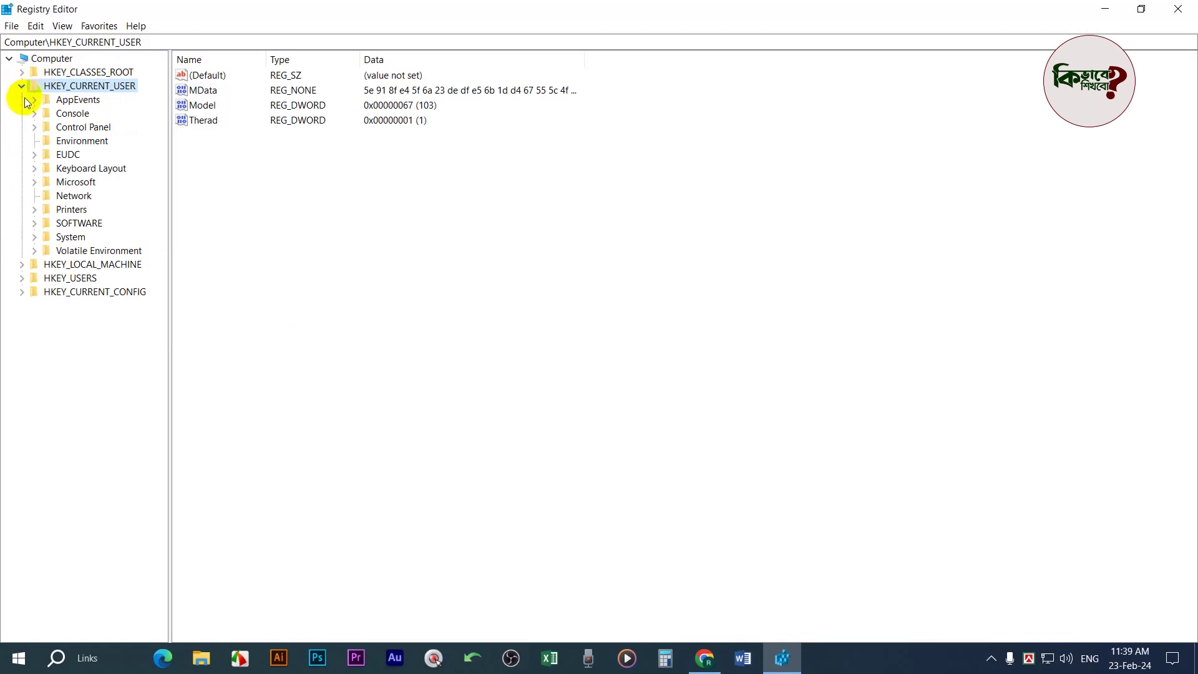
left_click(87, 223)
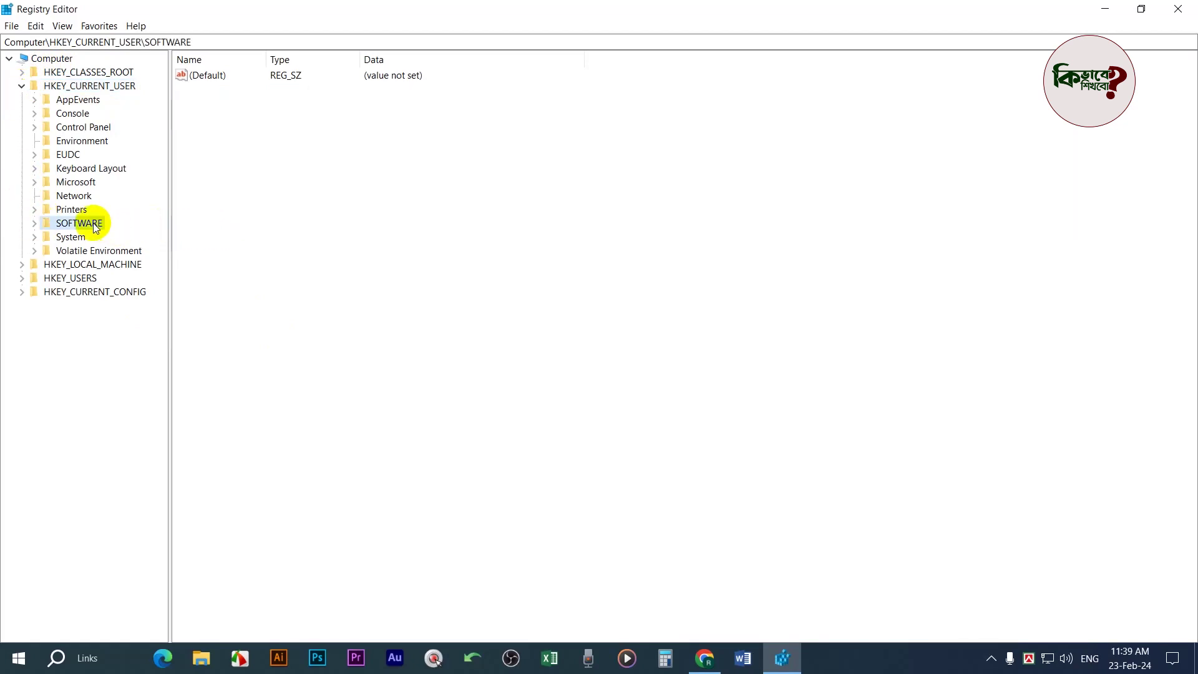
left_click(34, 222)
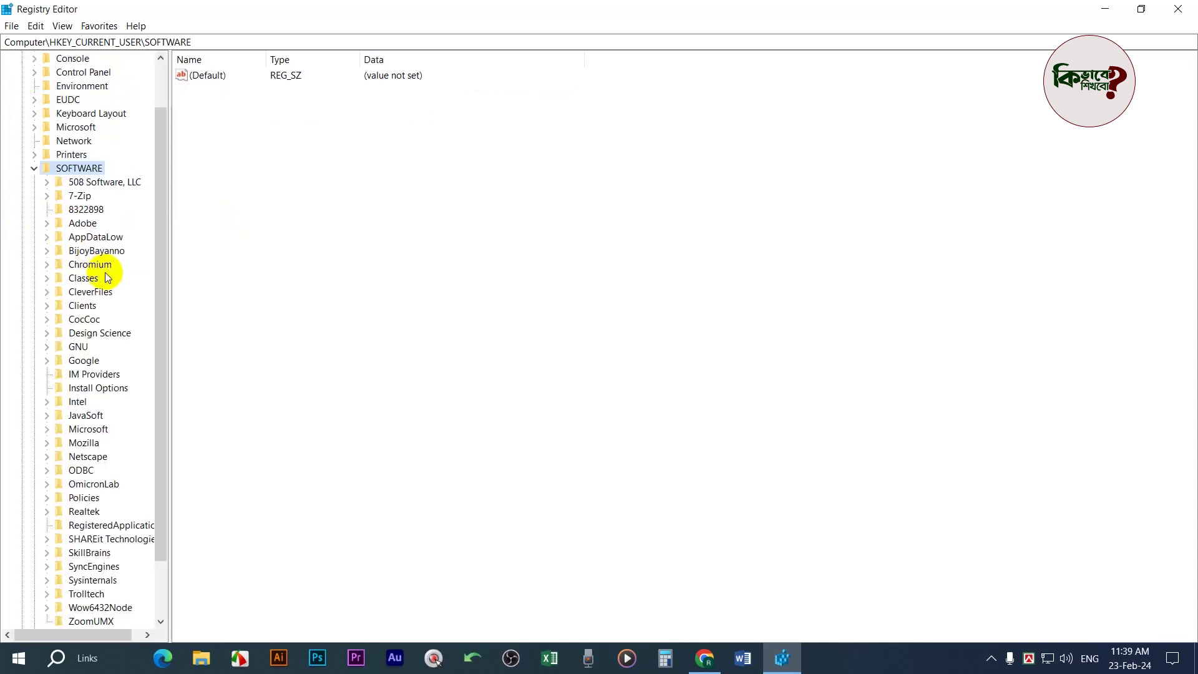
scroll(84, 318, "down", 2)
scroll(84, 327, "up", 2)
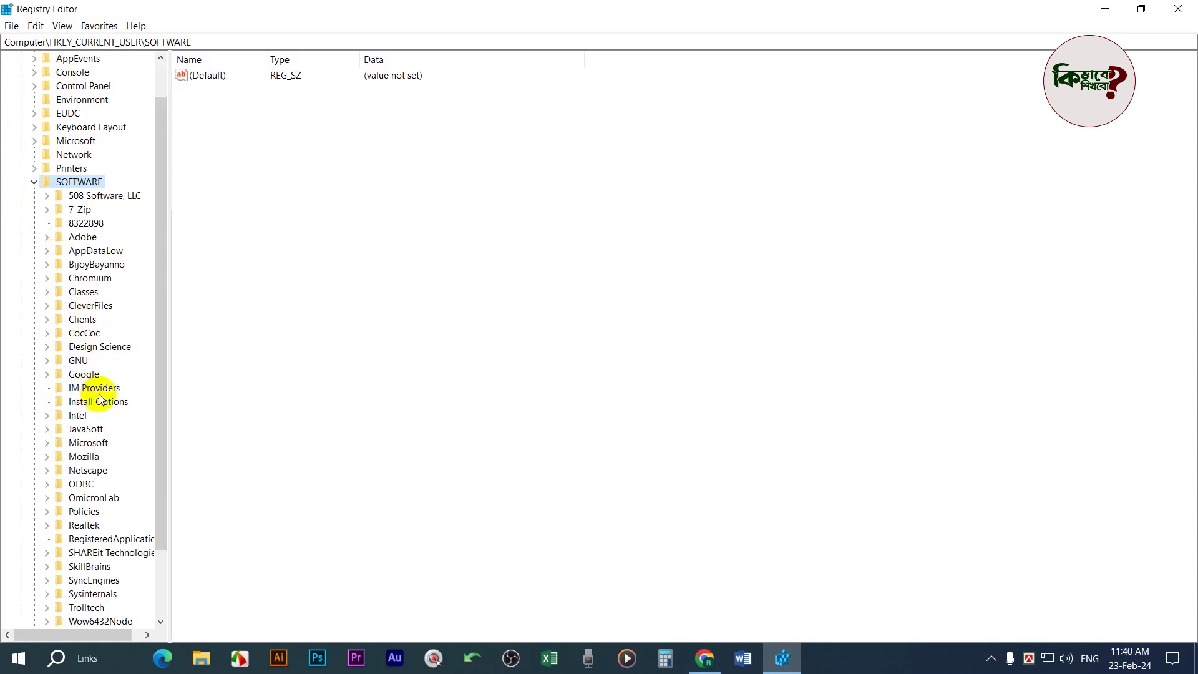
scroll(94, 388, "down", 1)
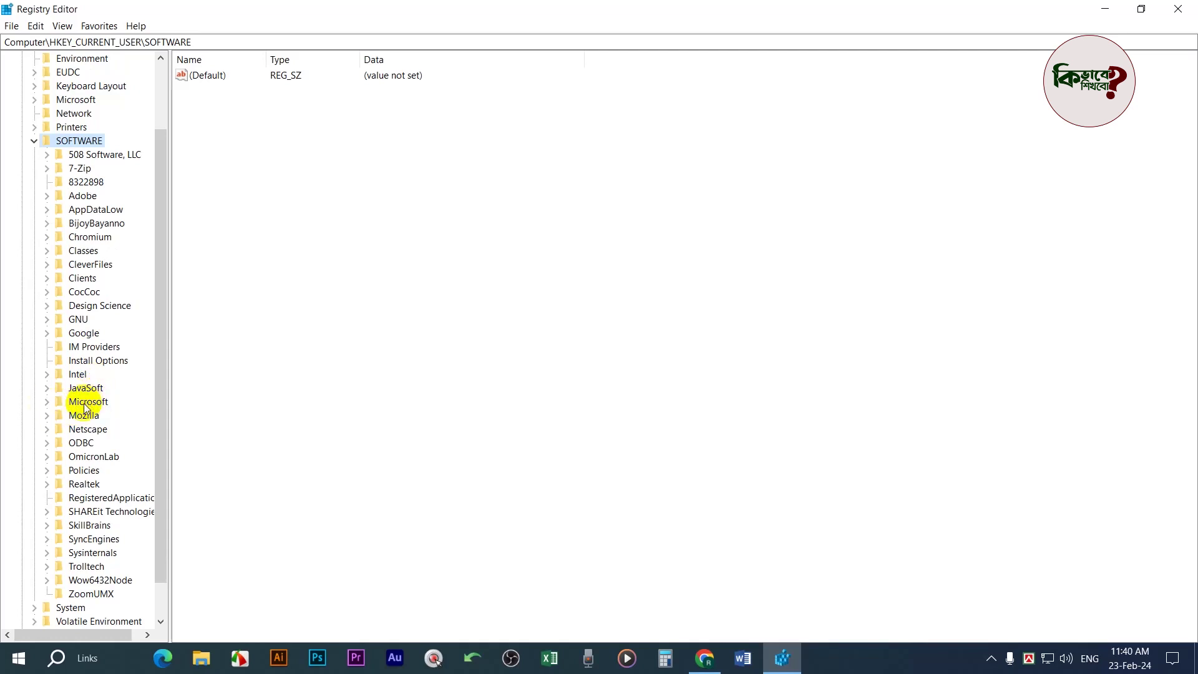
left_click(84, 402)
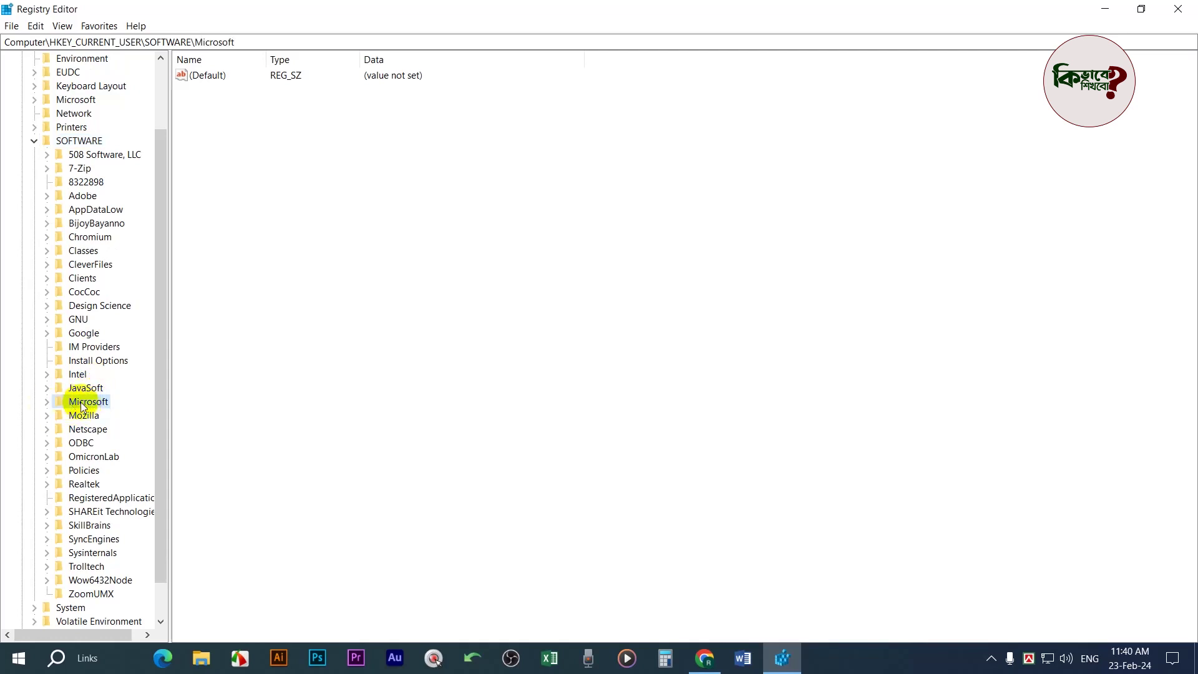
left_click(48, 402)
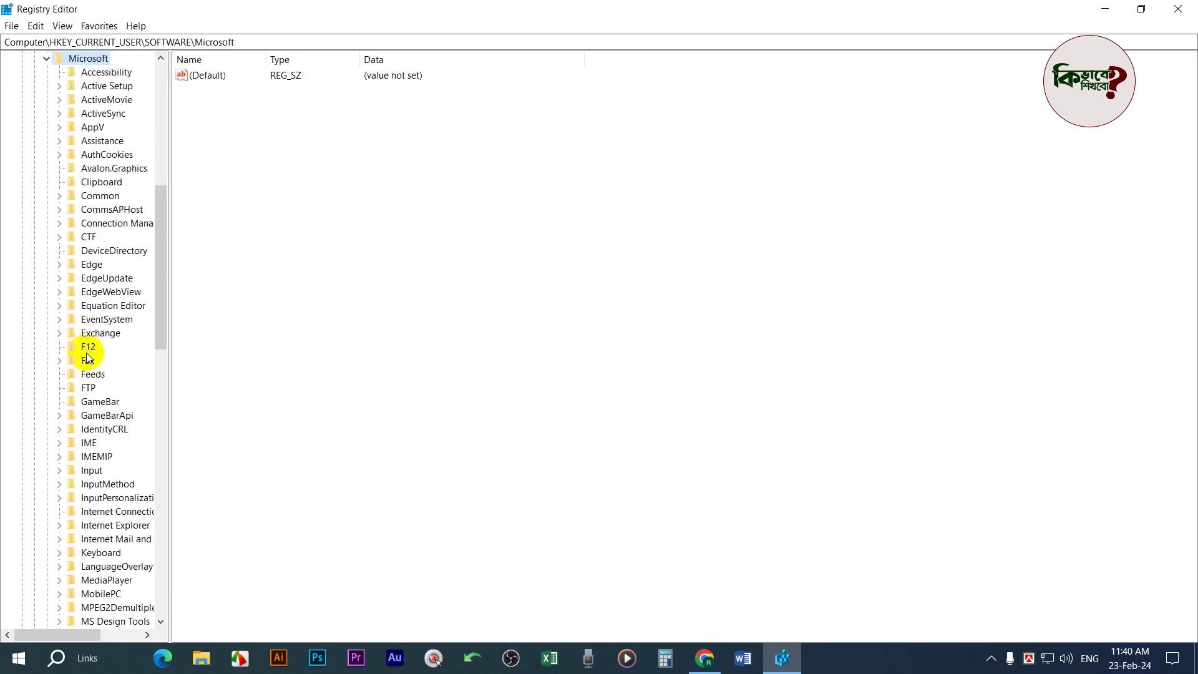
scroll(88, 159, "down", 2)
scroll(147, 316, "down", 1)
scroll(110, 349, "down", 1)
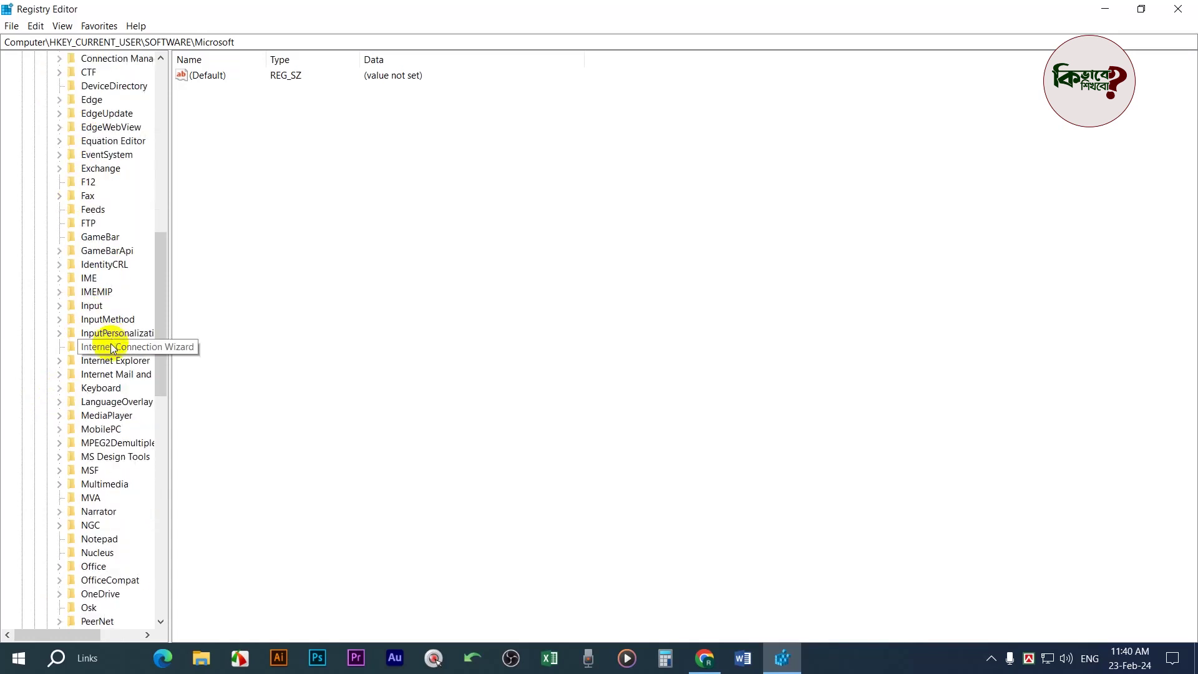
scroll(112, 349, "up", 2)
scroll(105, 308, "down", 3)
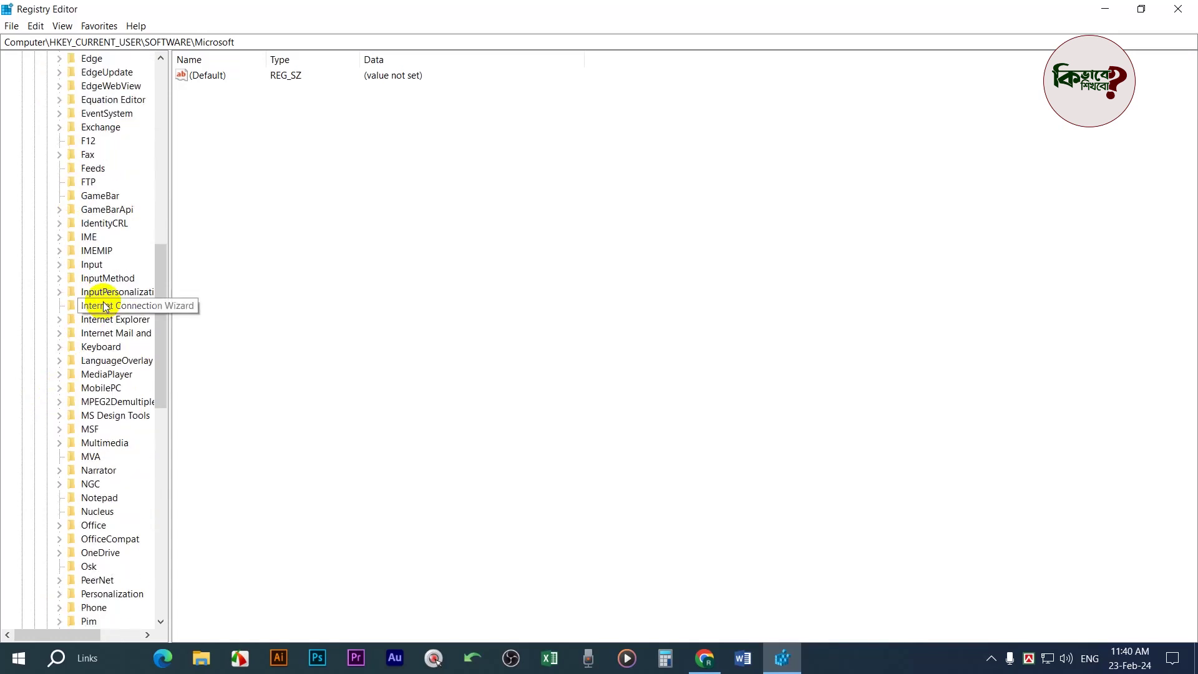
scroll(99, 468, "down", 1)
scroll(80, 458, "down", 1)
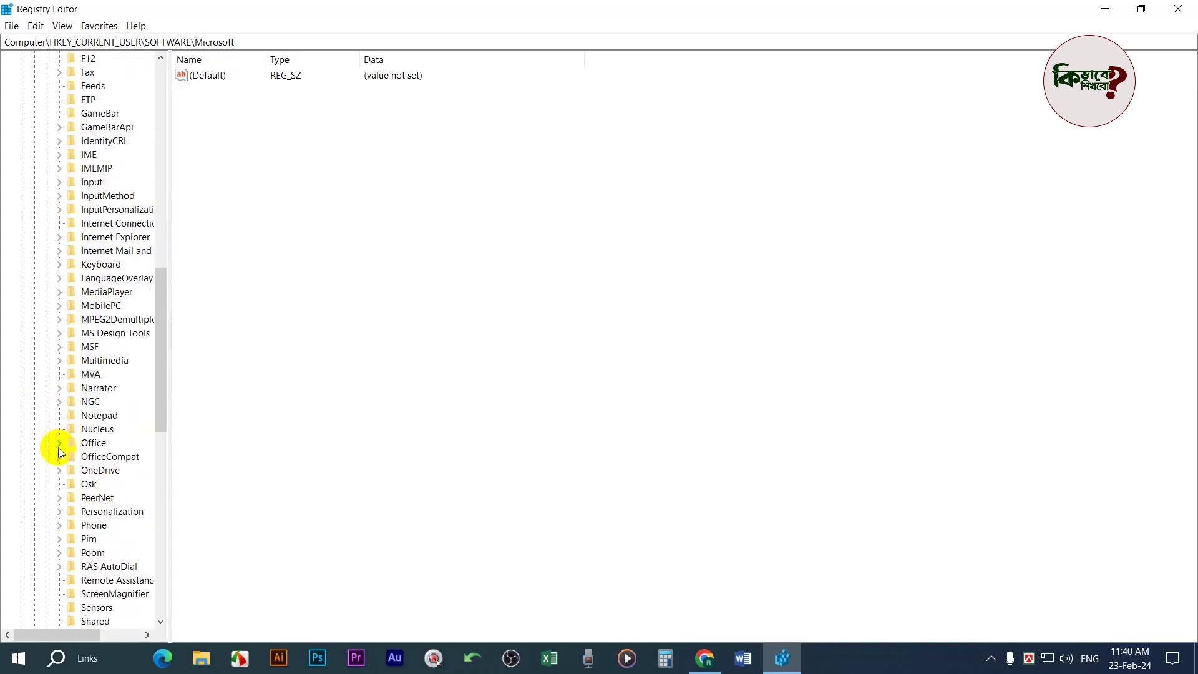
left_click(60, 443)
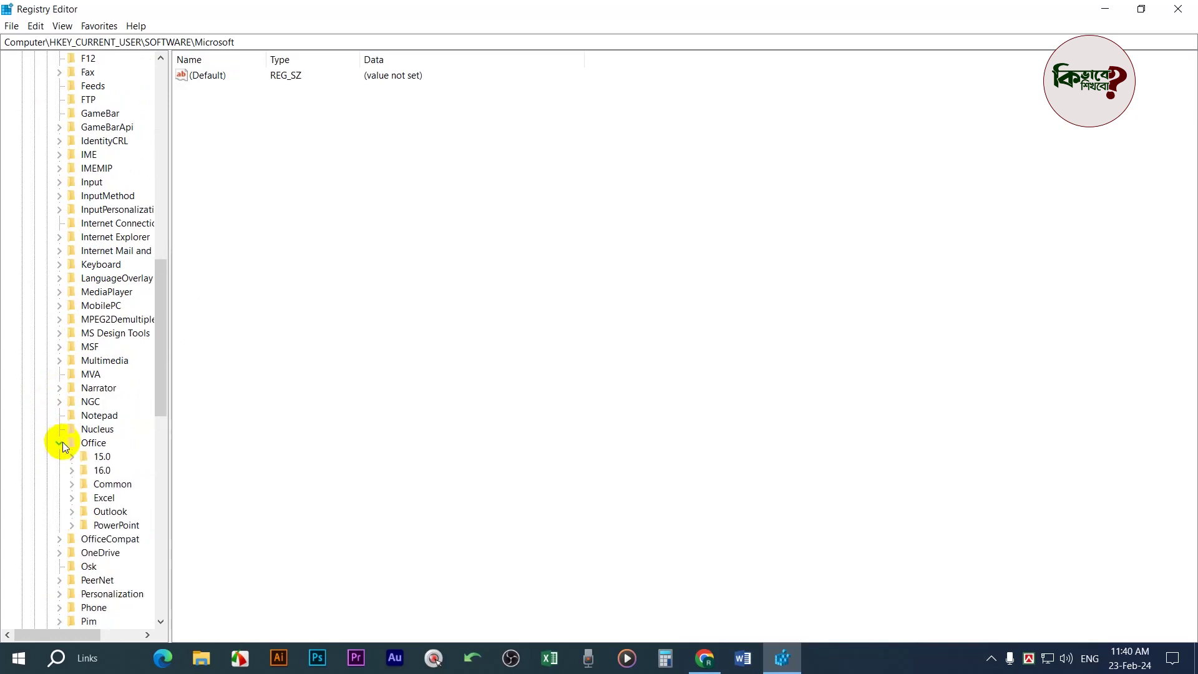
scroll(93, 412, "down", 1)
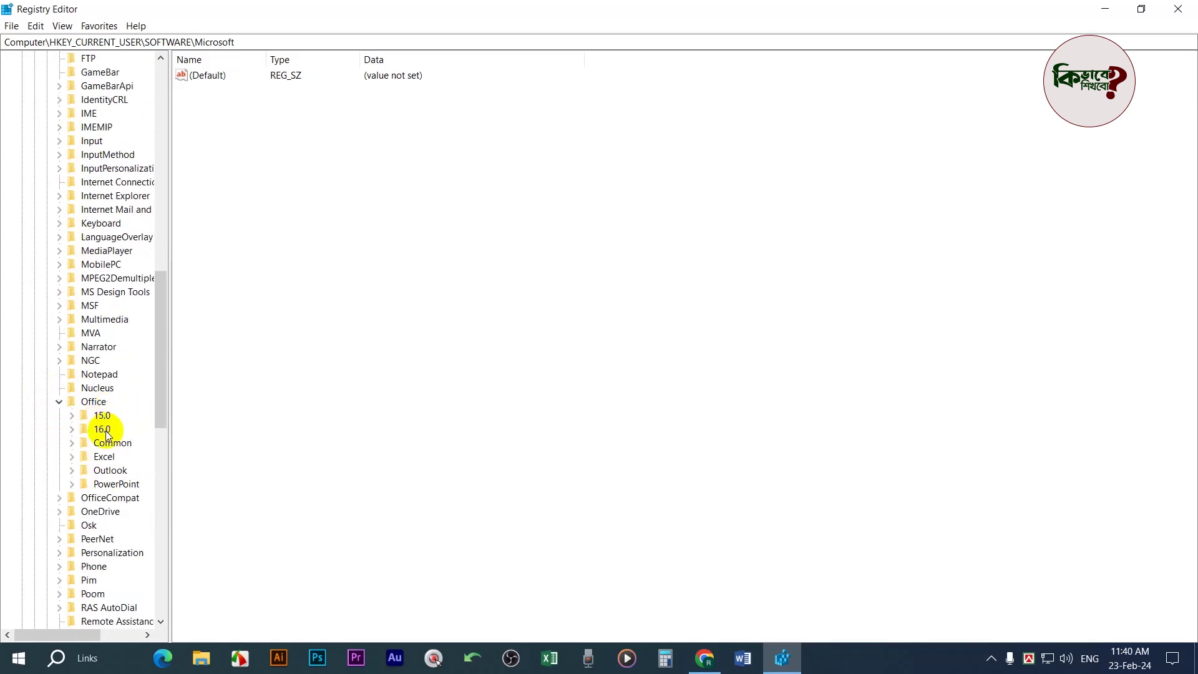
scroll(105, 429, "down", 1)
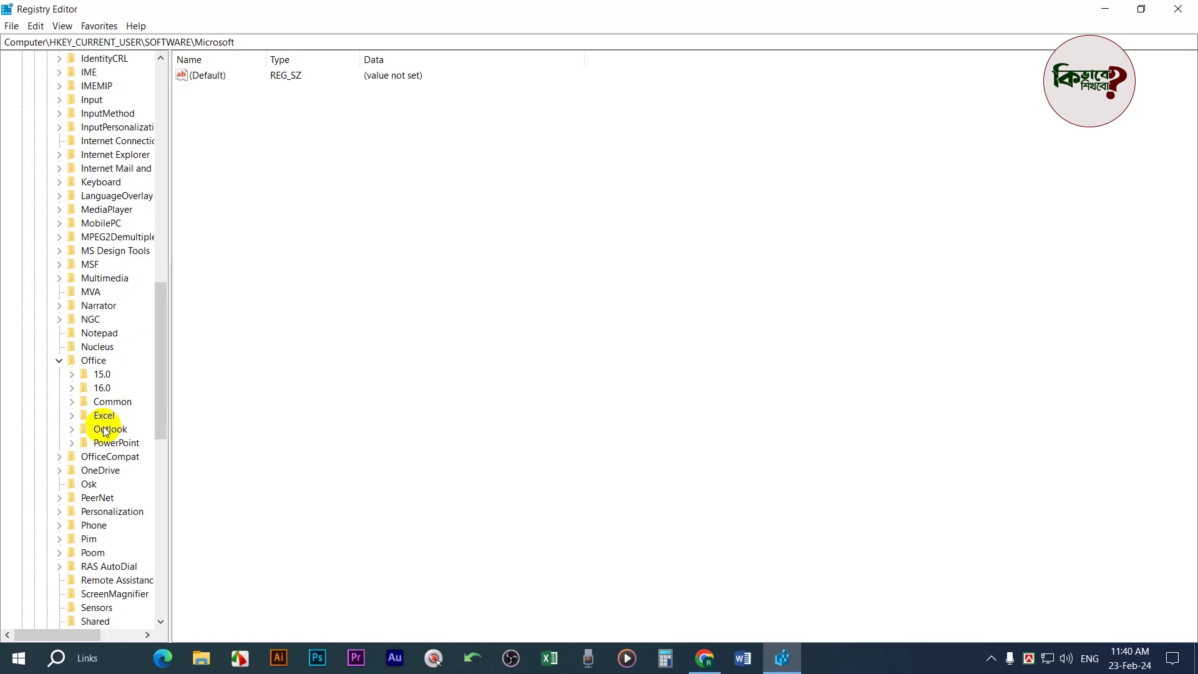
left_click(102, 389)
scroll(74, 348, "down", 1)
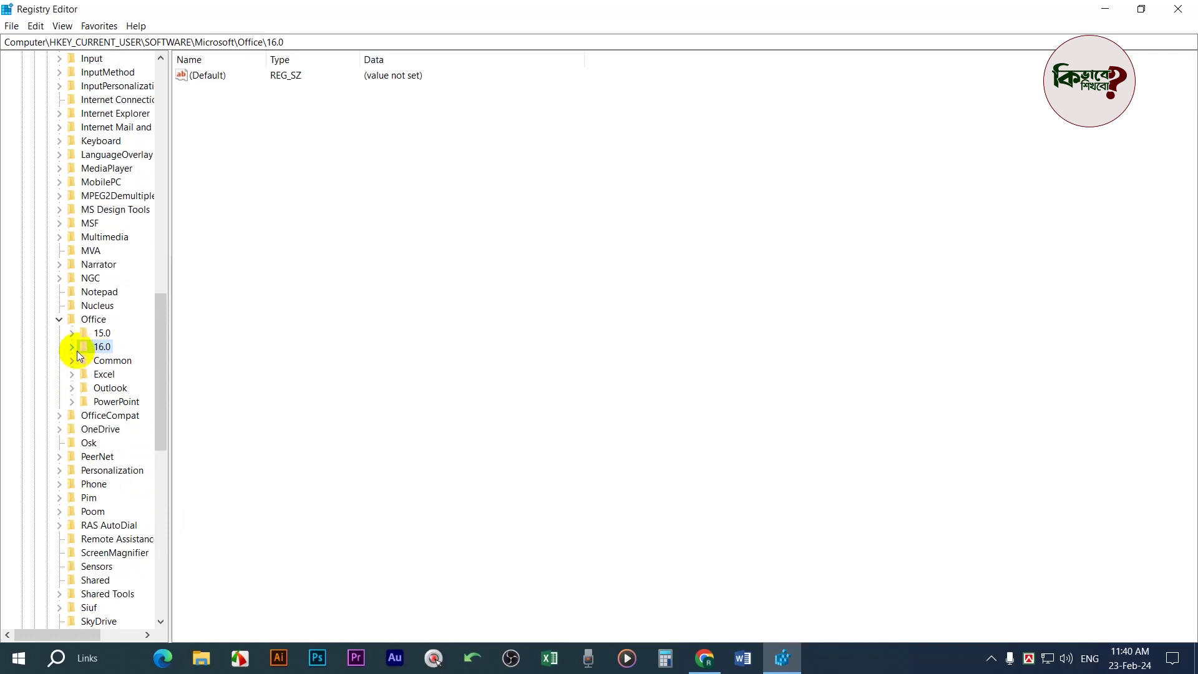
left_click(72, 347)
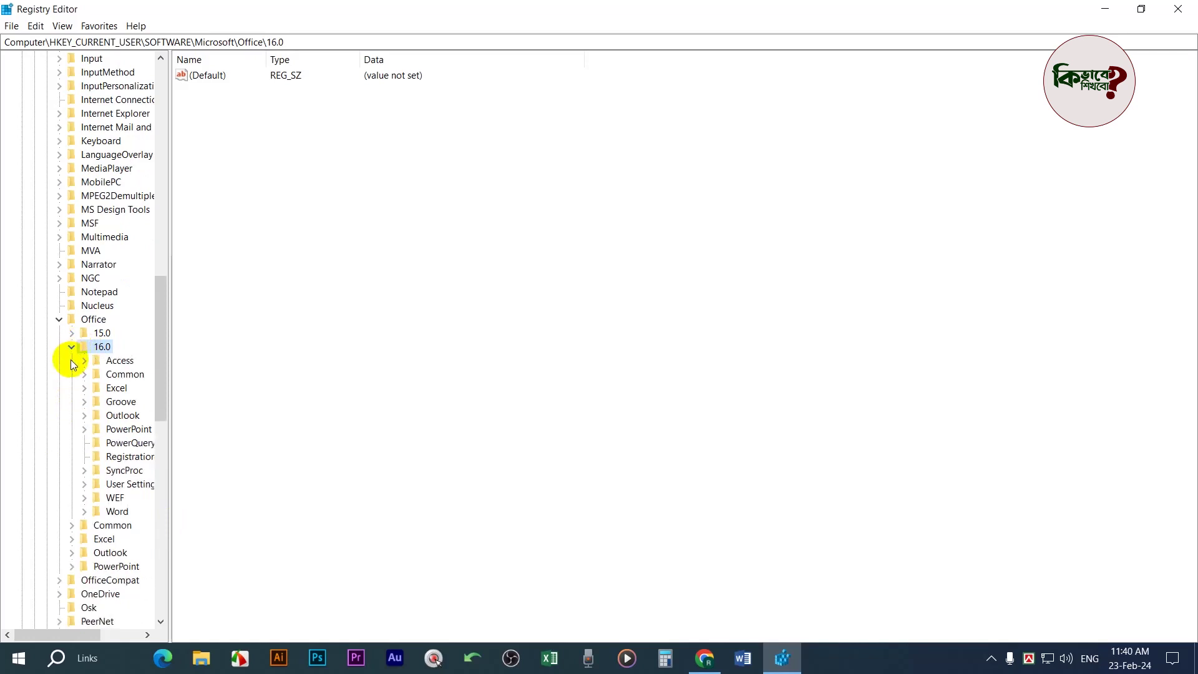
scroll(108, 496, "down", 1)
scroll(108, 490, "down", 2)
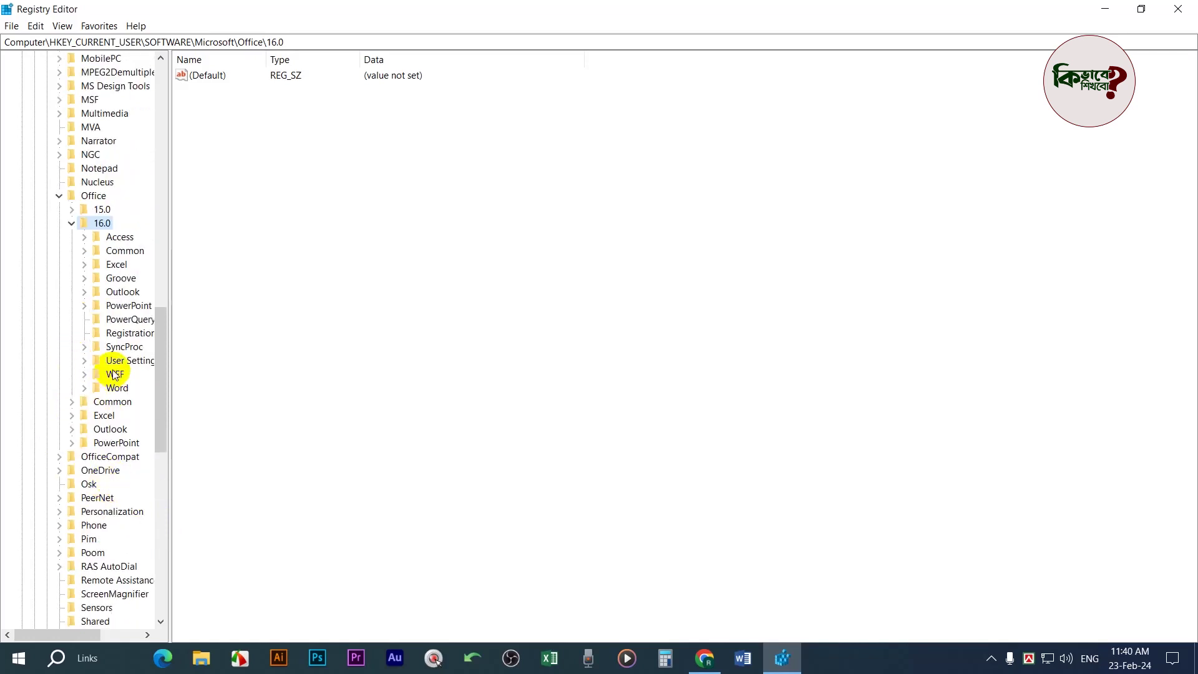
left_click(116, 387)
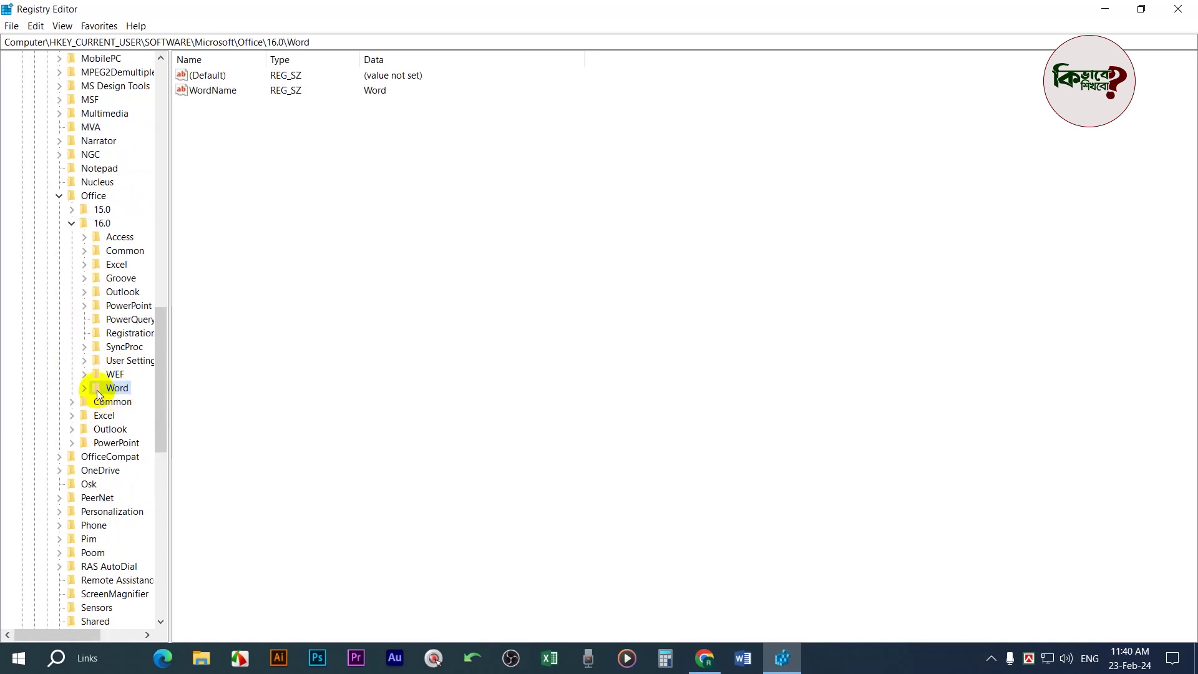
Delete the Office 16.0 Word key with its subkeys, confirm the prompt, and collapse 16.0
left_click(84, 388)
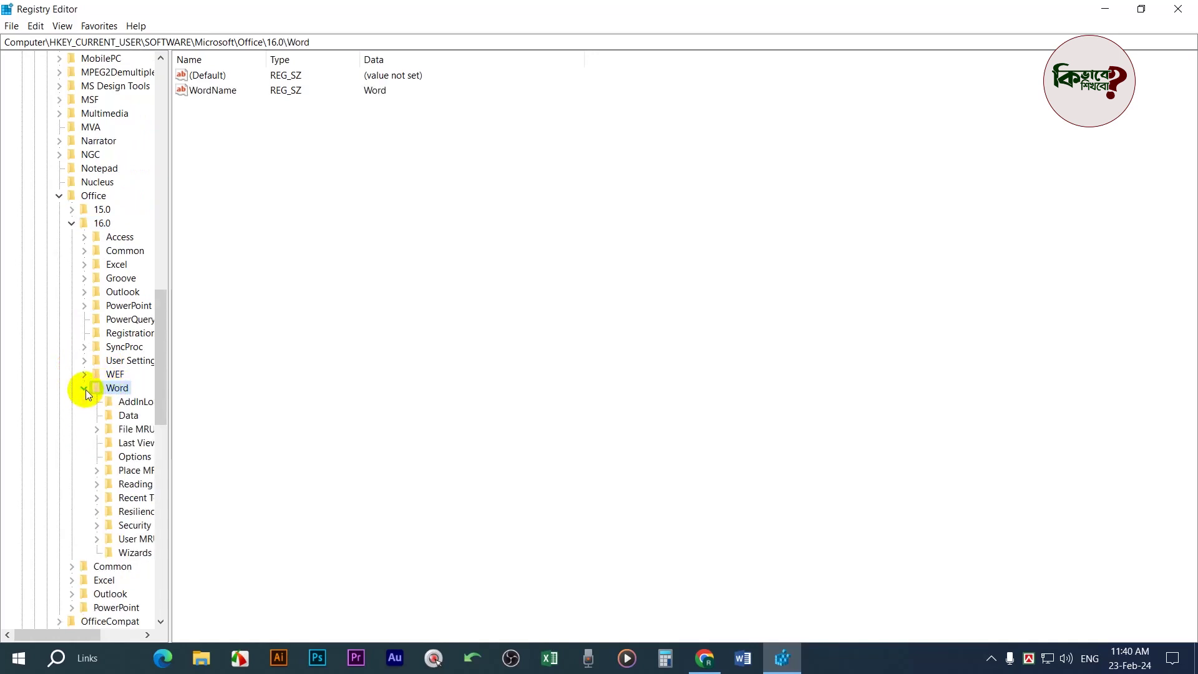
left_click(86, 389)
left_click(89, 389)
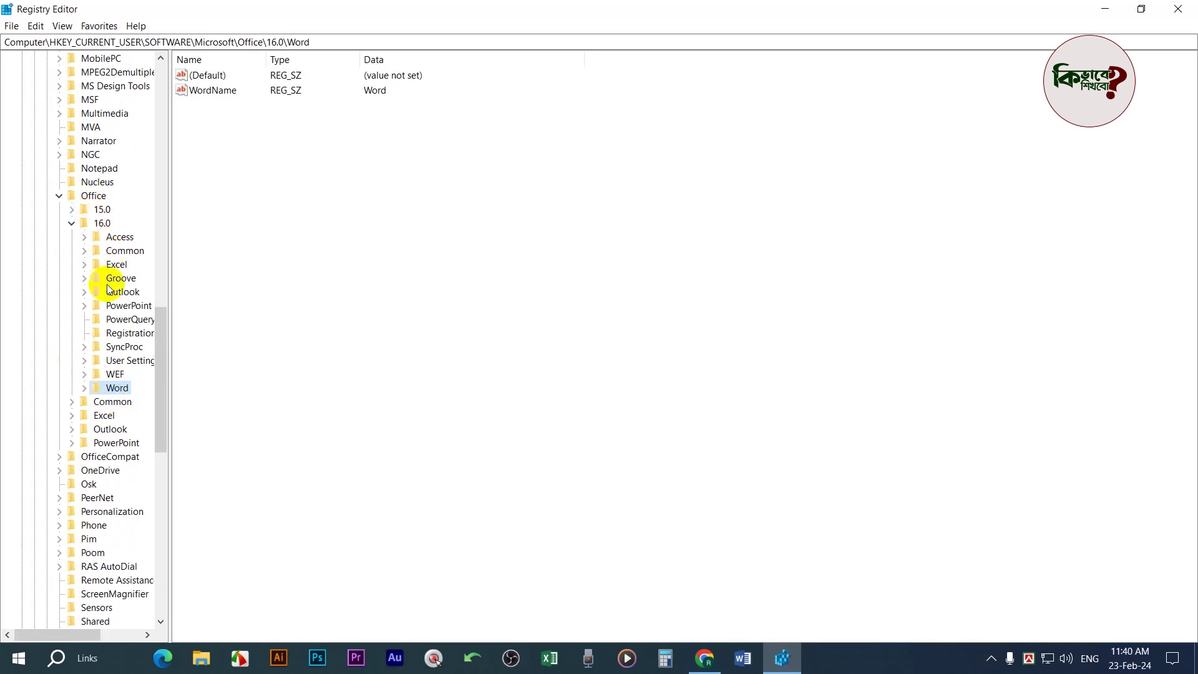
right_click(110, 387)
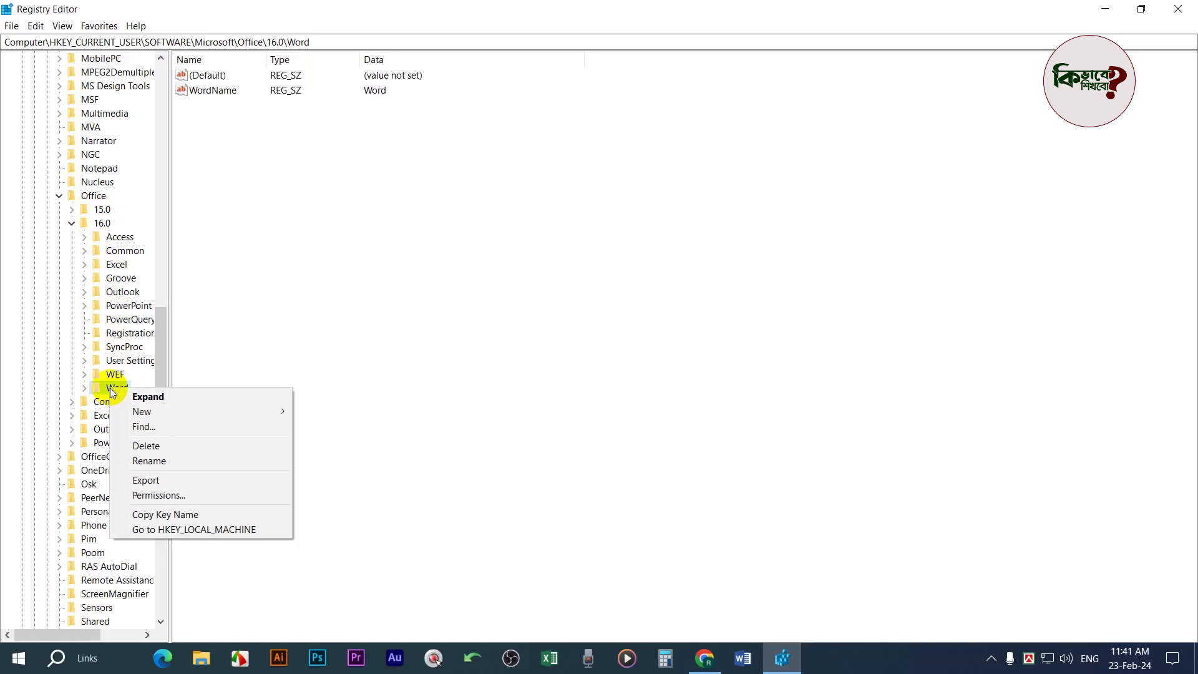
left_click(160, 442)
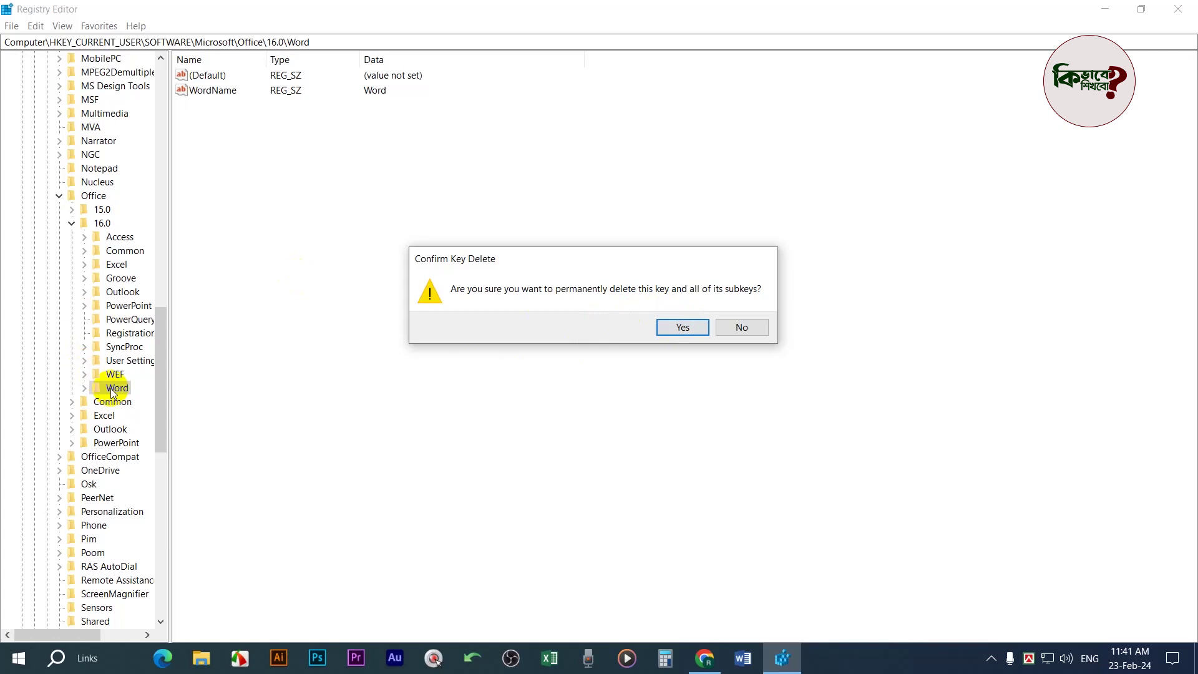
left_click(671, 328)
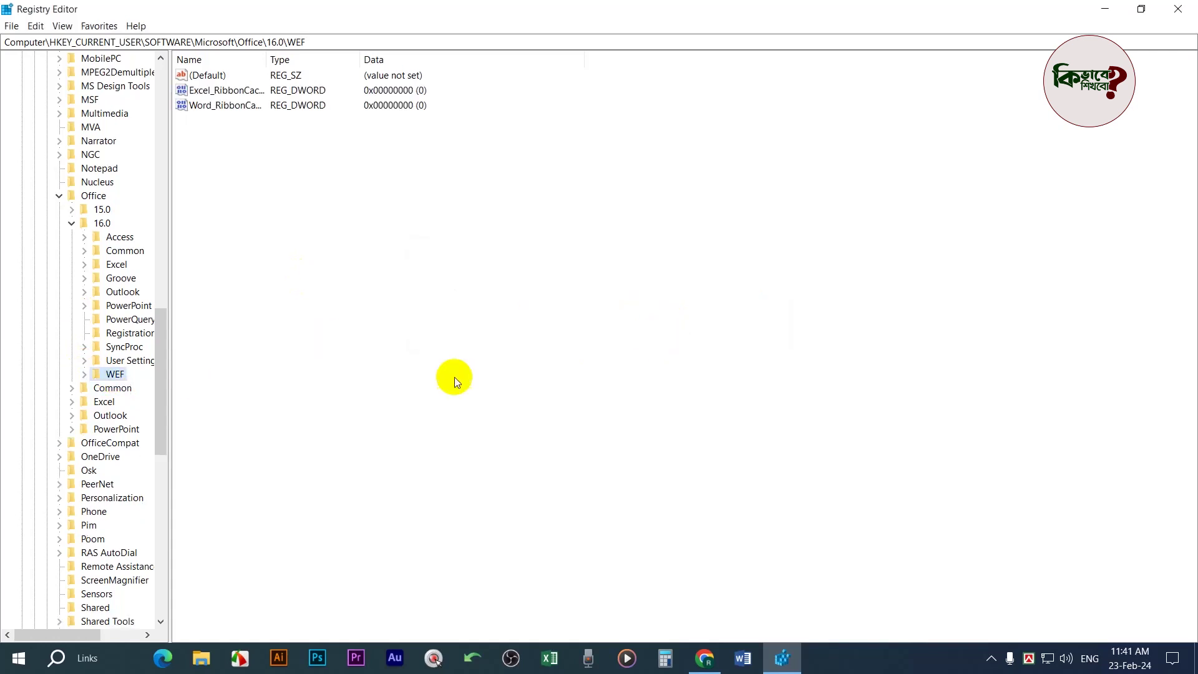
left_click(73, 223)
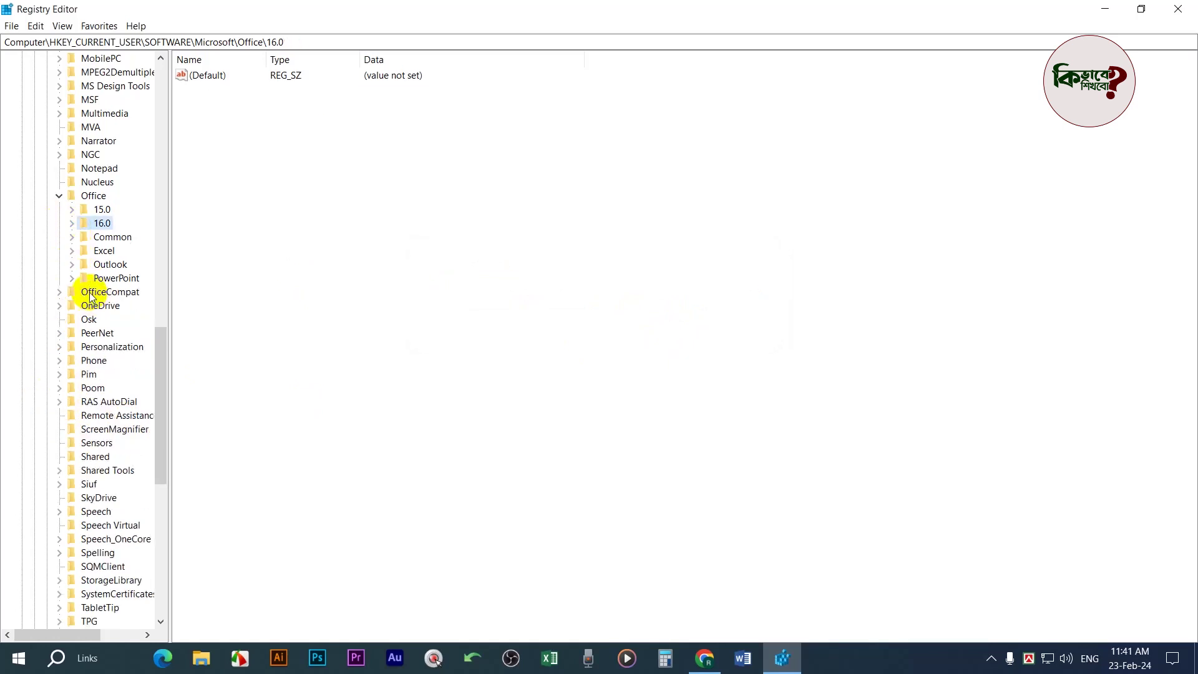
Expand Office 15.0, delete its Word key with confirmation, and collapse 15.0
left_click(72, 211)
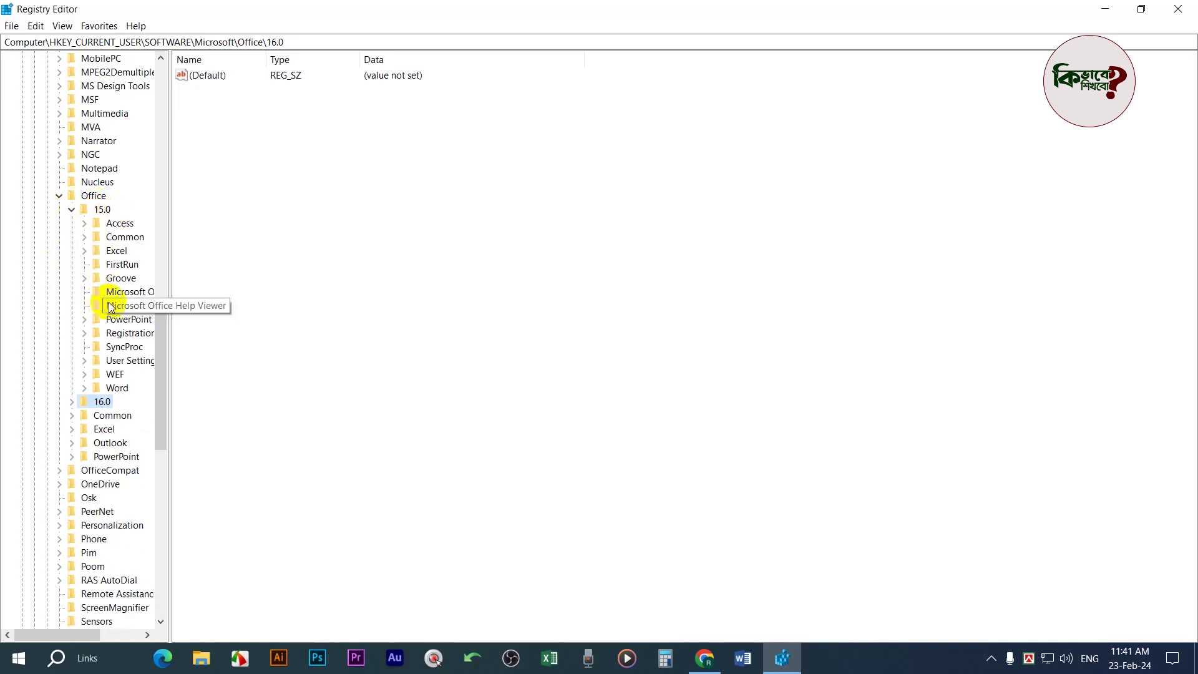
left_click(117, 387)
right_click(116, 389)
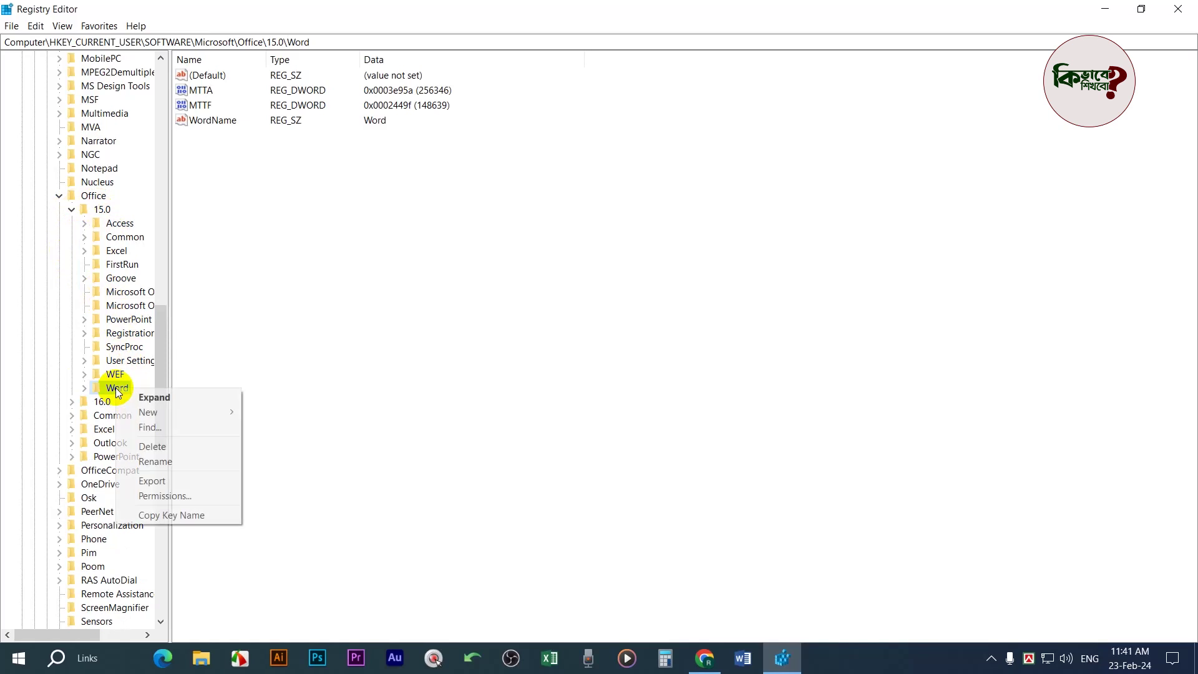
left_click(214, 449)
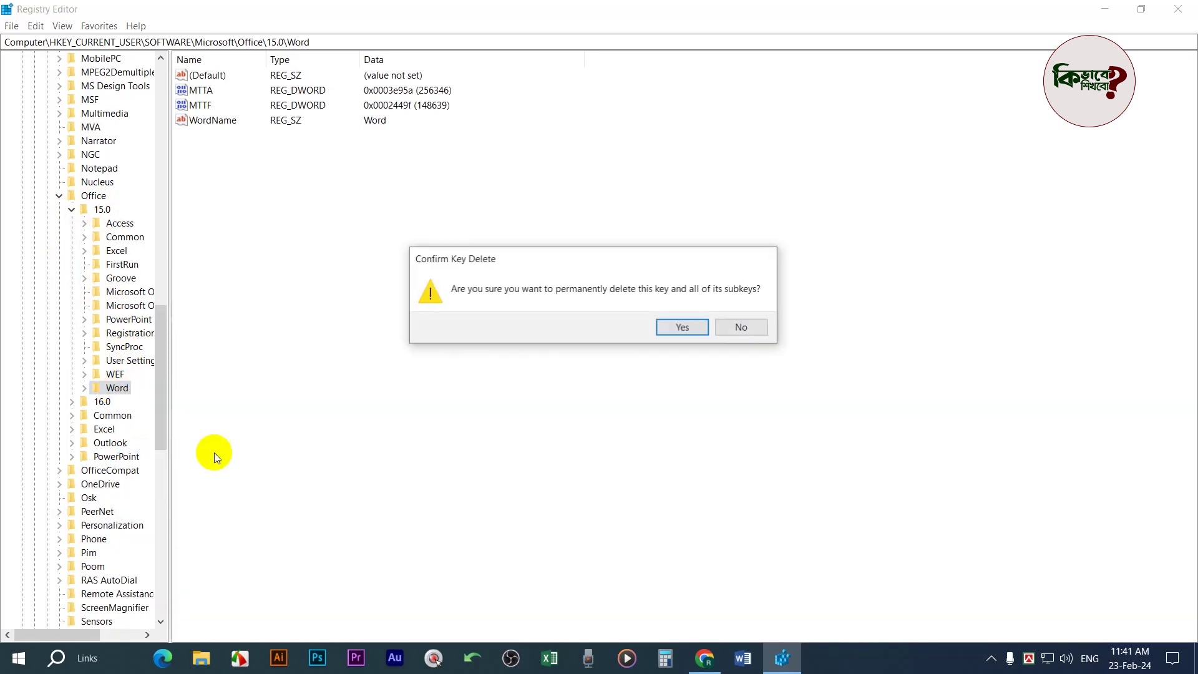
left_click(663, 327)
left_click(71, 209)
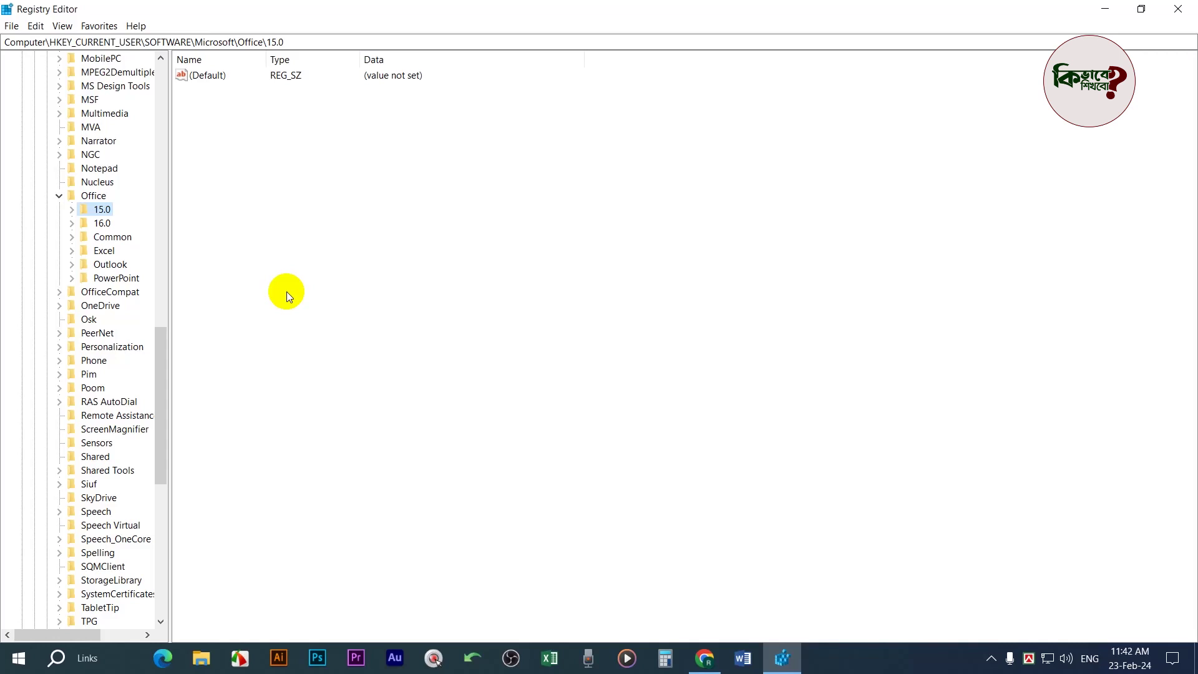
Close Registry Editor and refresh the desktop
left_click(1190, 8)
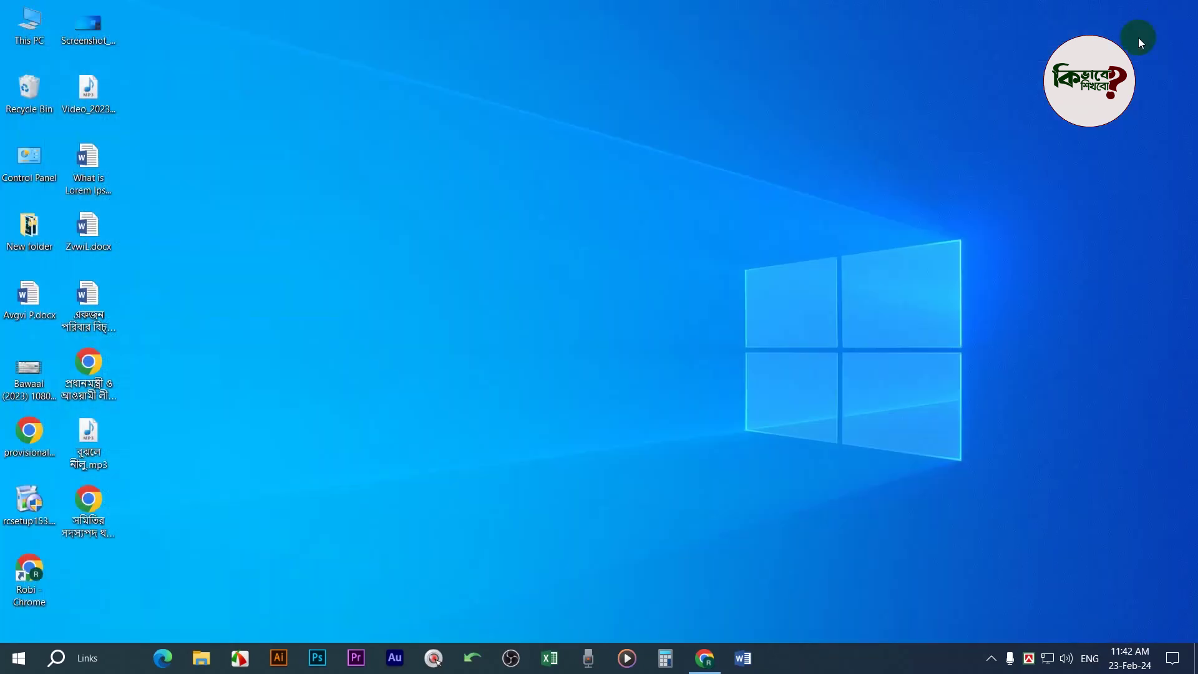
right_click(657, 135)
left_click(704, 183)
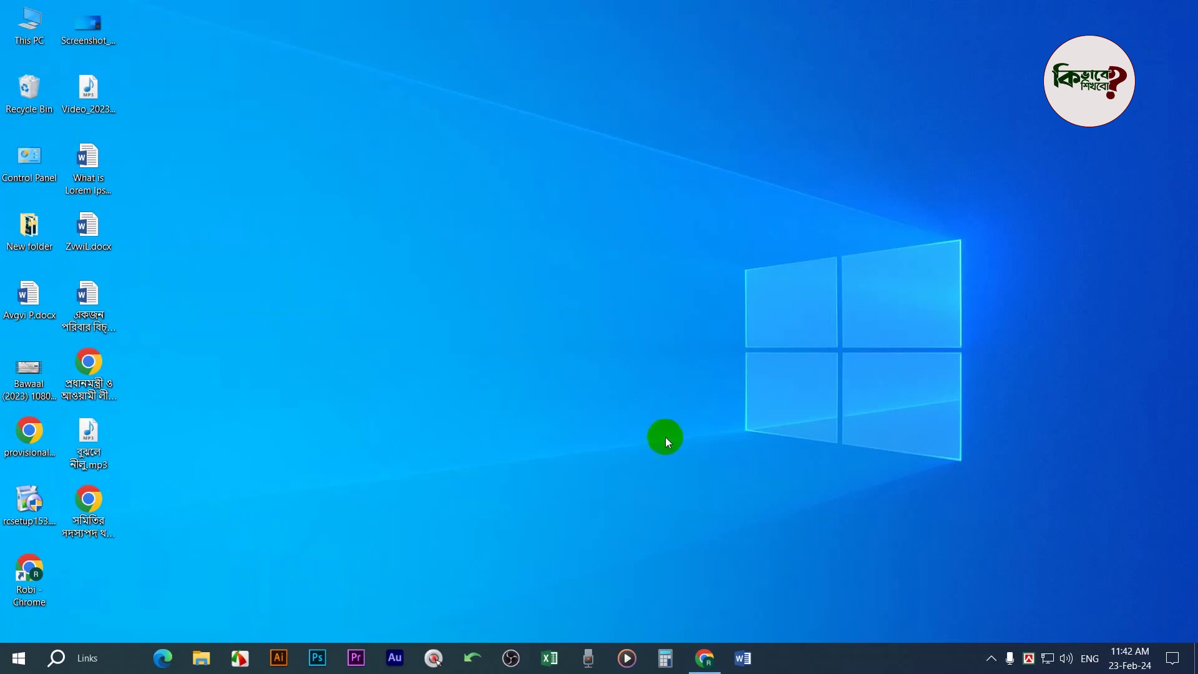
Start Word with a blank document, dismiss the security warning, and minimize Word
left_click(742, 658)
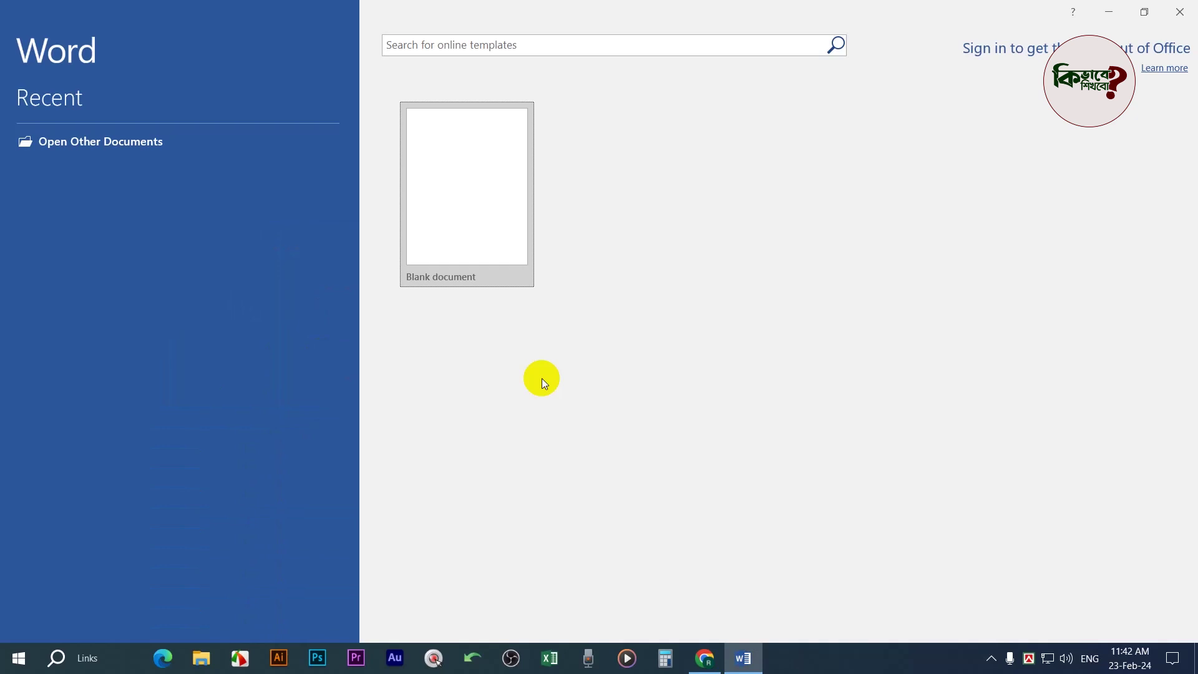
left_click(474, 261)
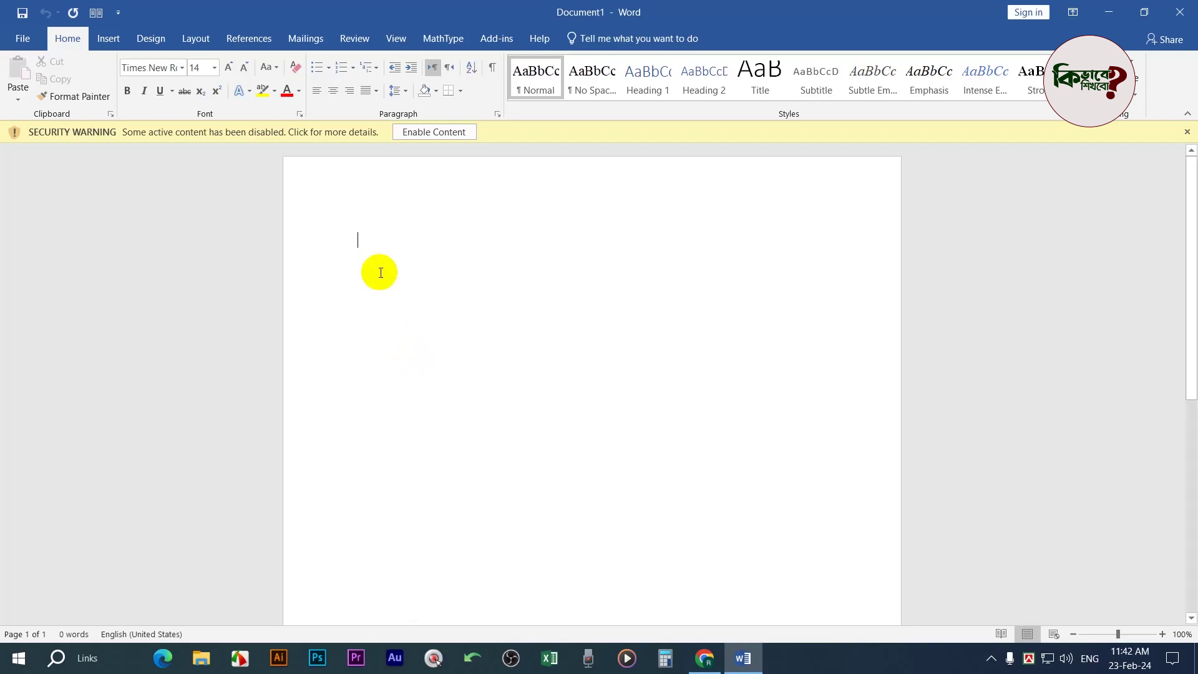
left_click(1187, 134)
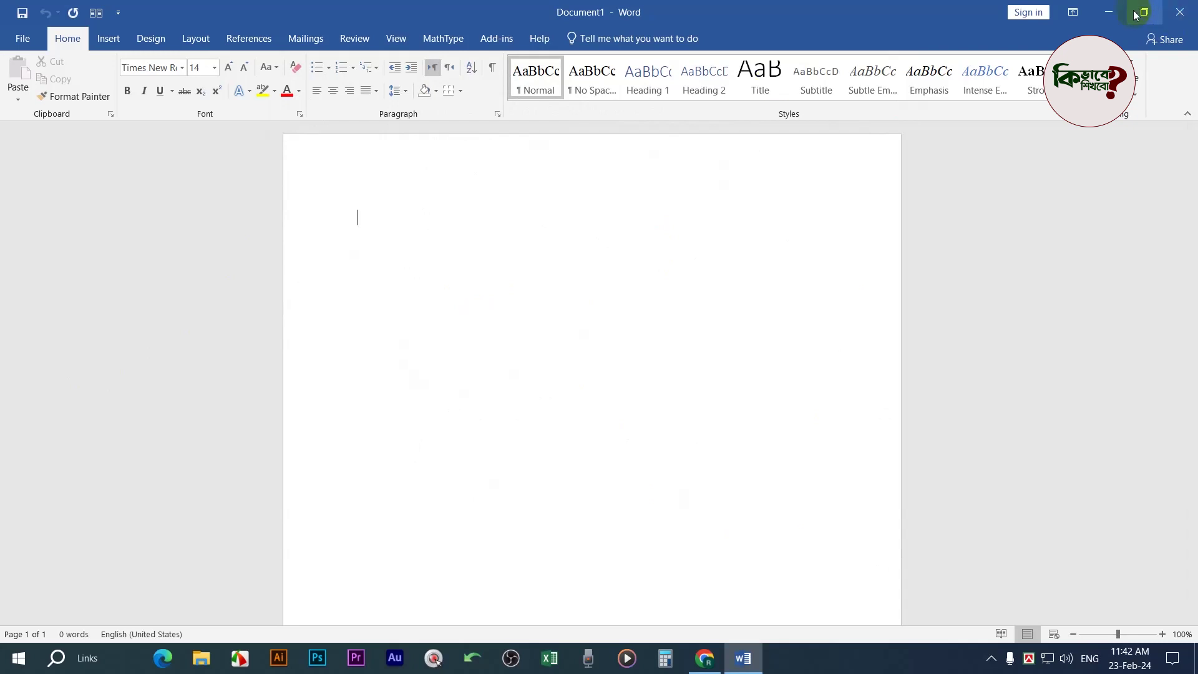
left_click(1107, 12)
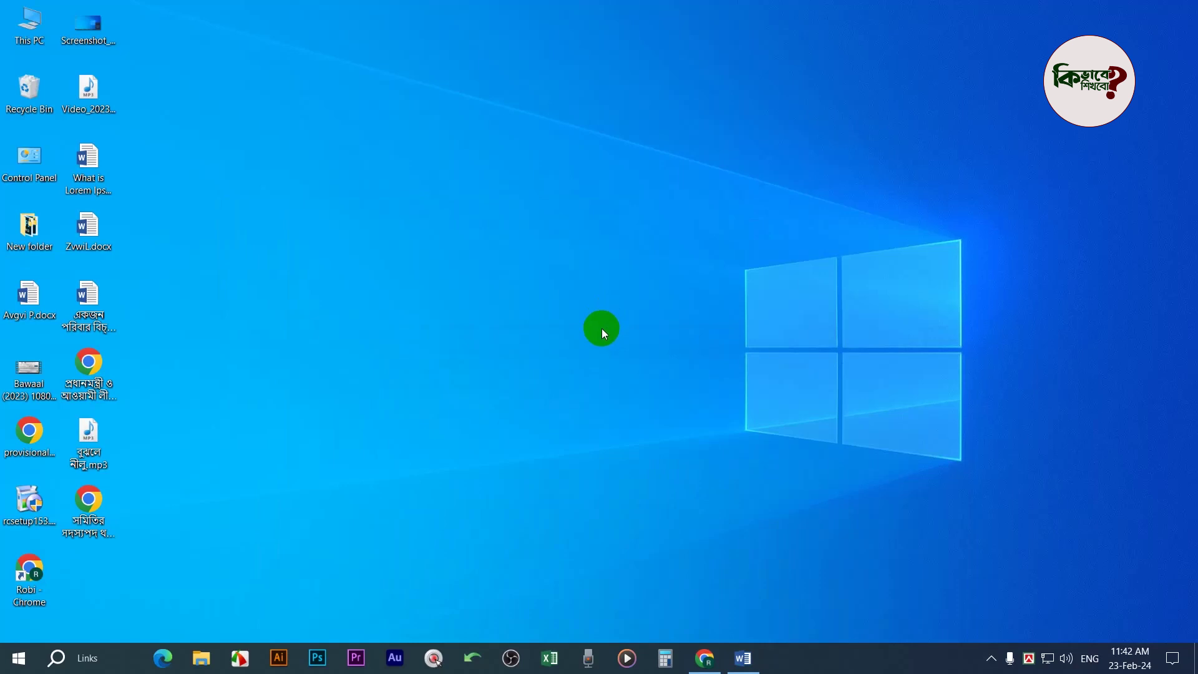